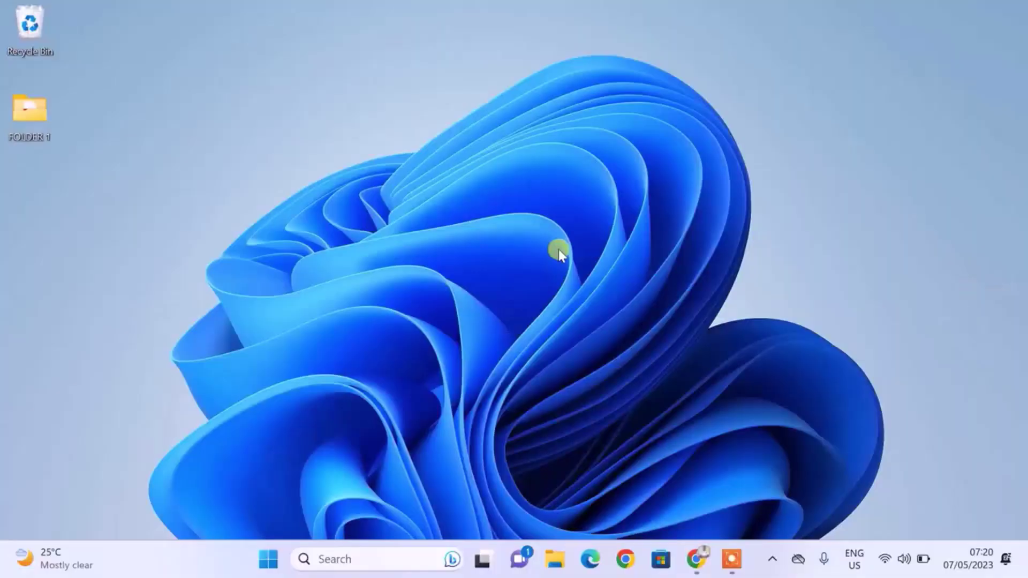
- Paste the copied video file onto the desktop
key(ctrl+v)
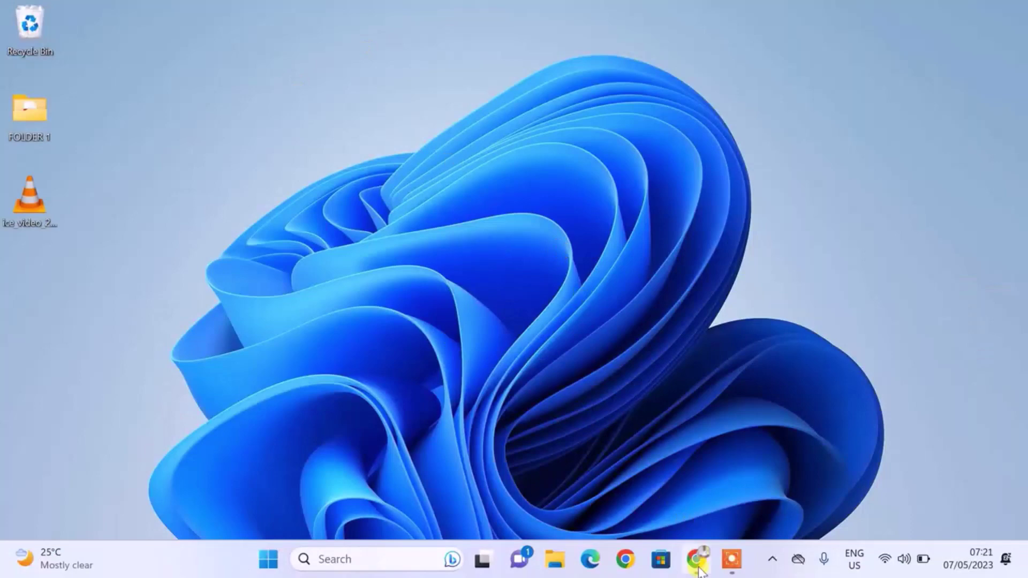
- Switch to Chrome and search the web for "microsoft media creation tool windows 11"
mouse_move(695, 558)
click(685, 486)
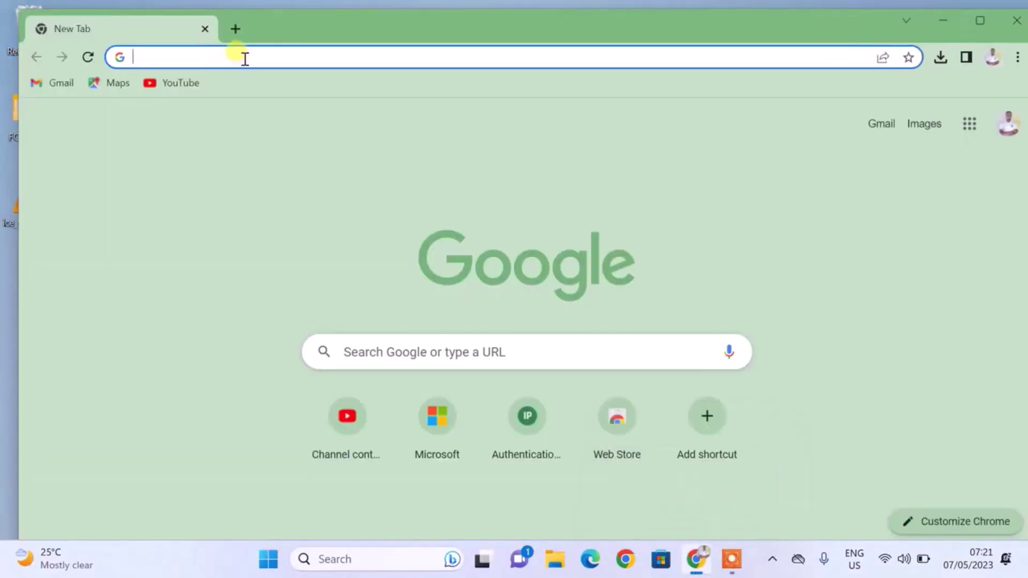
click(244, 59)
text(MICRO)
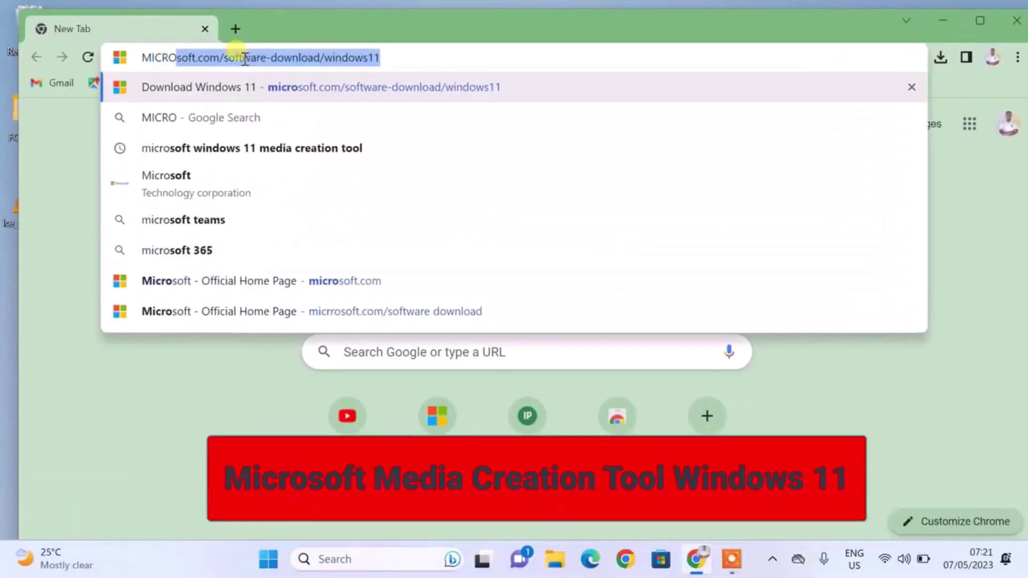
text(SOFT ME)
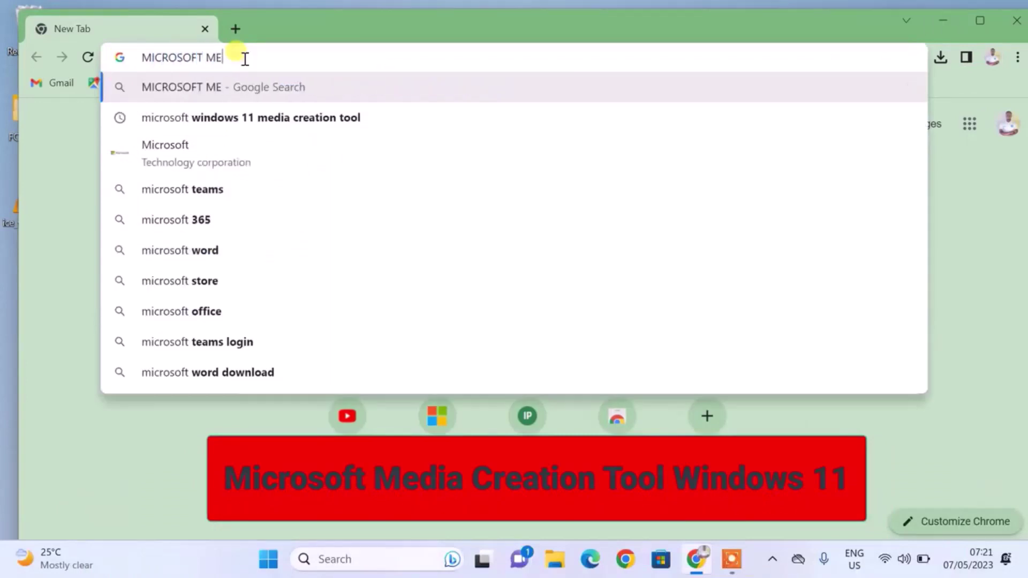
text(DIA CREATION)
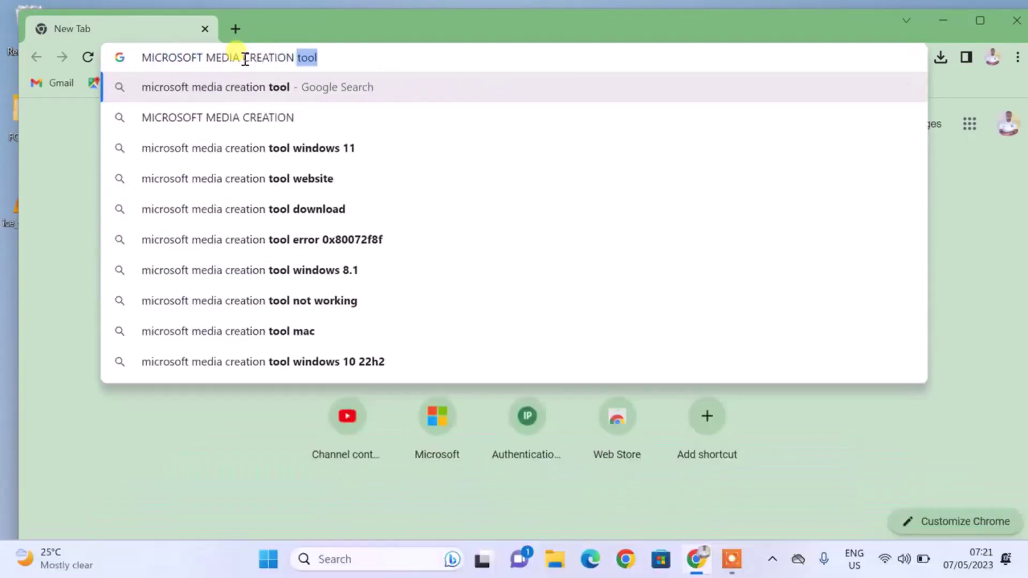
text( TOOL WINDOWS)
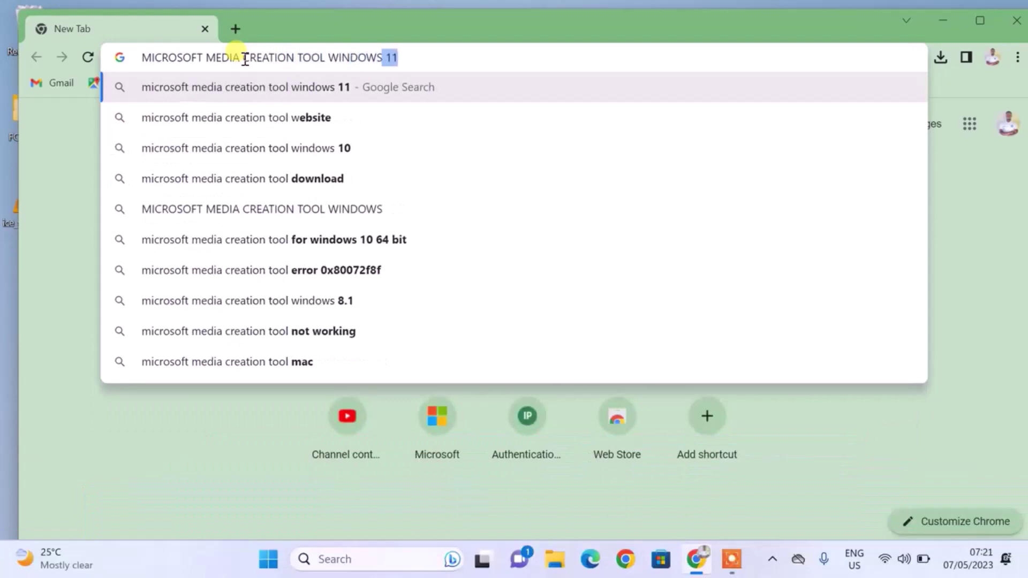
key(Return)
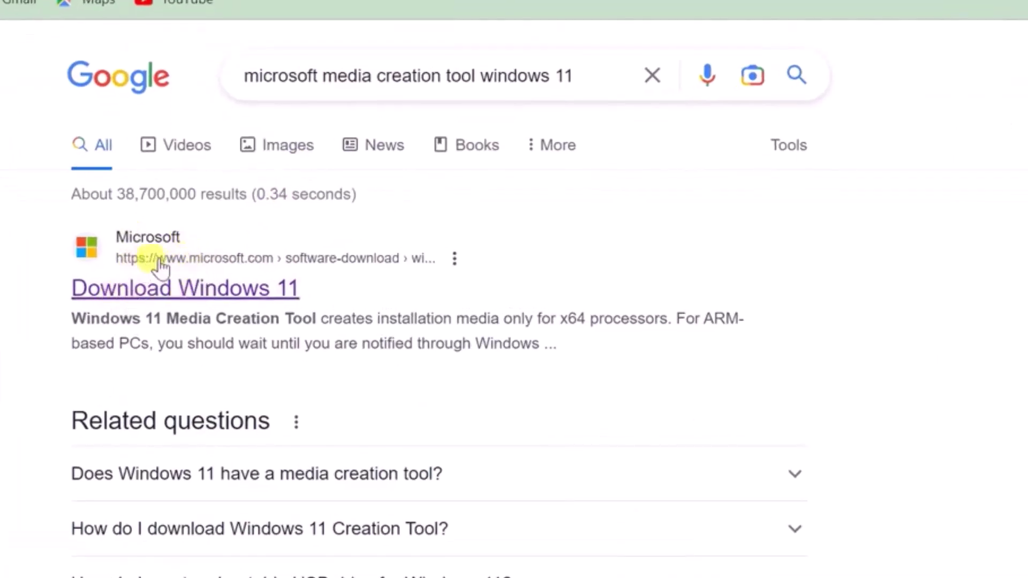
- Open Microsoft's Download Windows 11 page and download the tool offered under Create Windows 11 Installation Media
click(228, 289)
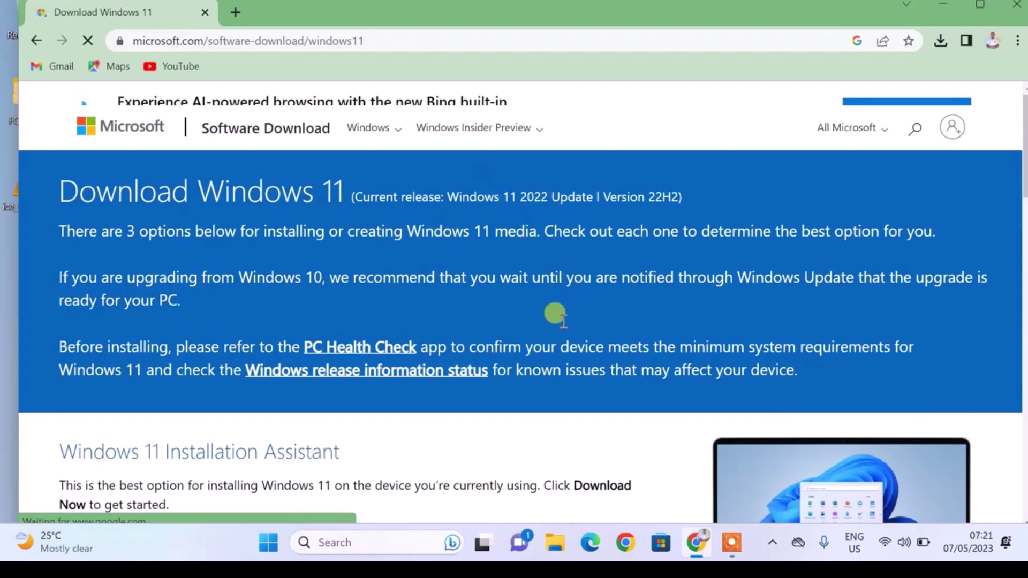
scroll(562, 320, down, 6)
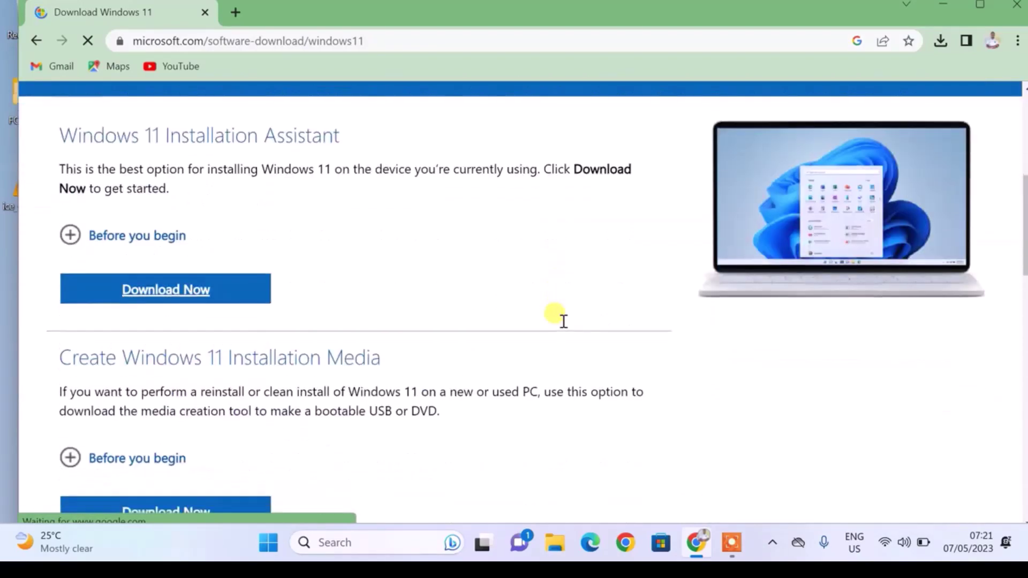
scroll(562, 319, down, 1)
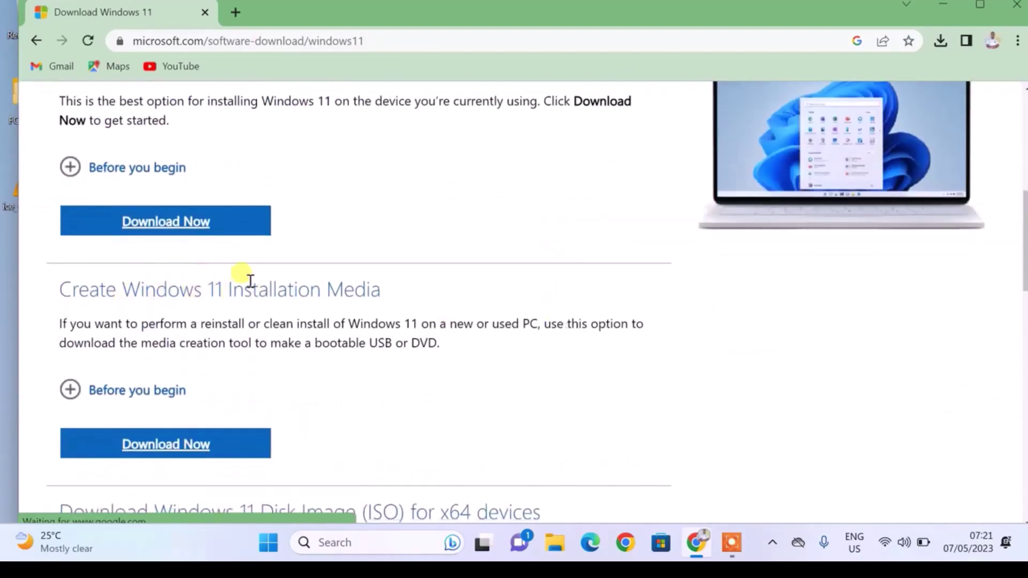
scroll(276, 293, down, 1)
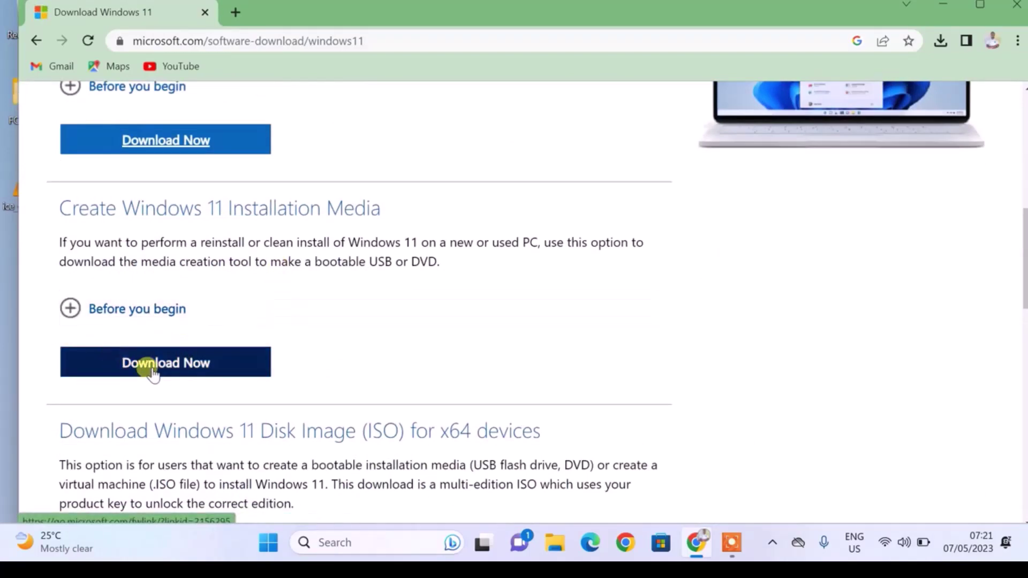
click(187, 364)
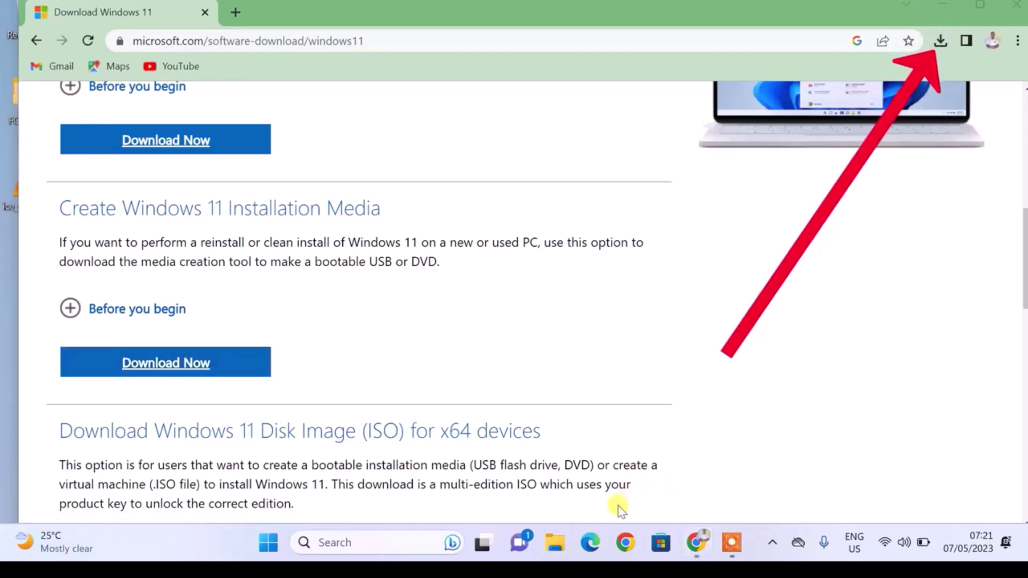
- Launch mediacreationtool from the Downloads folder in File Explorer and accept the license terms
key(super+d)
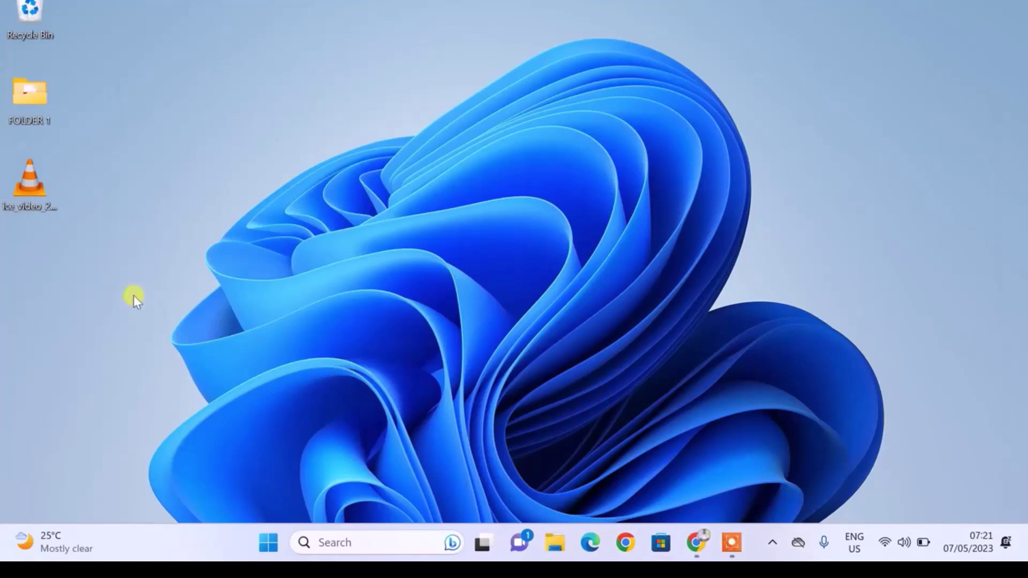
key(super+e)
click(63, 185)
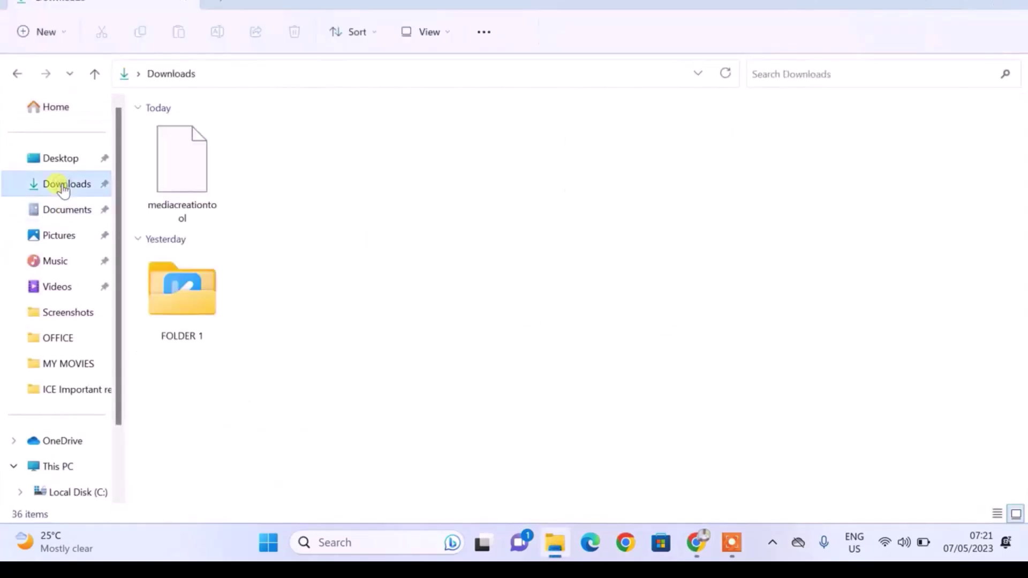
click(188, 181)
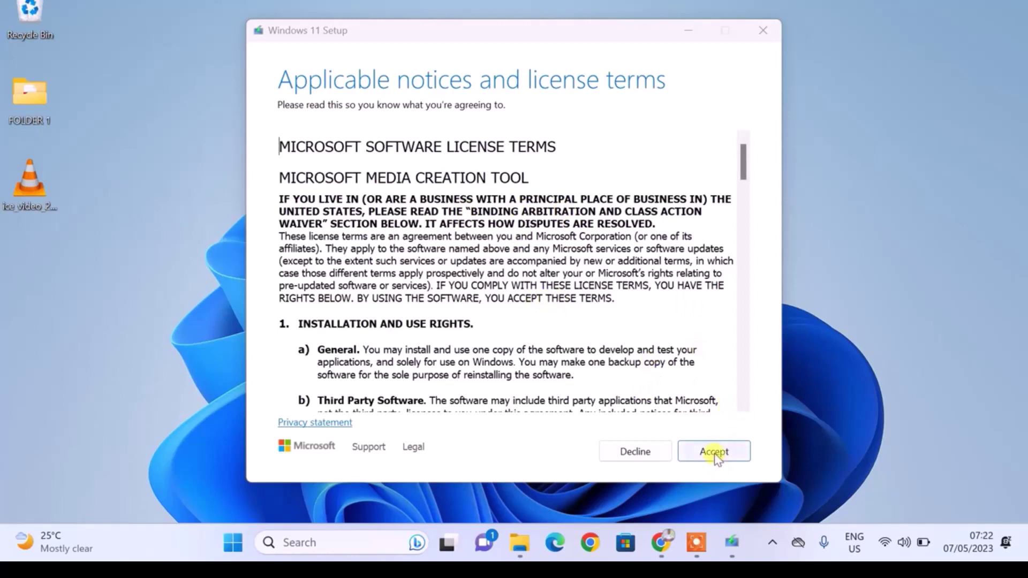
click(715, 454)
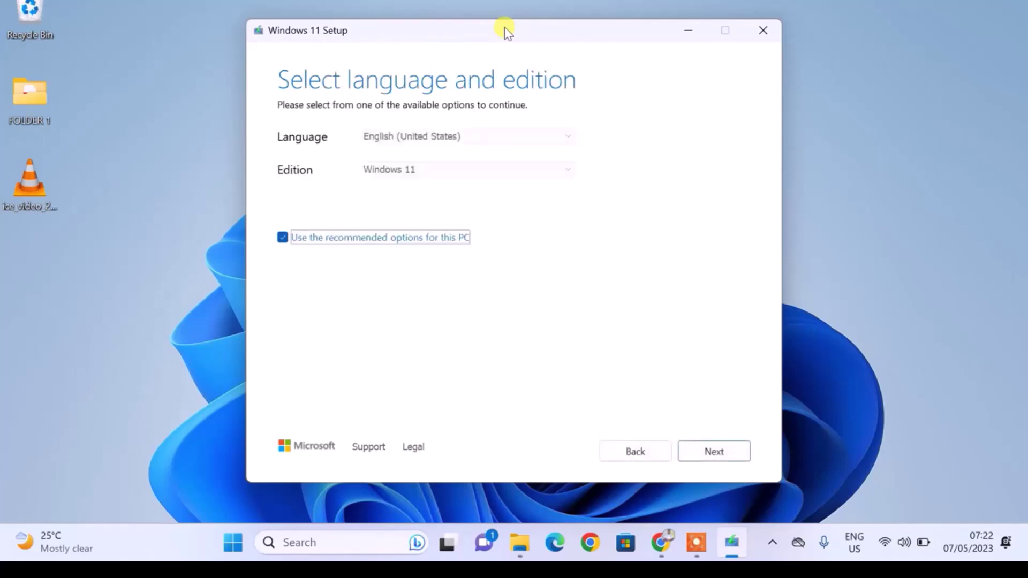
click(283, 237)
click(459, 135)
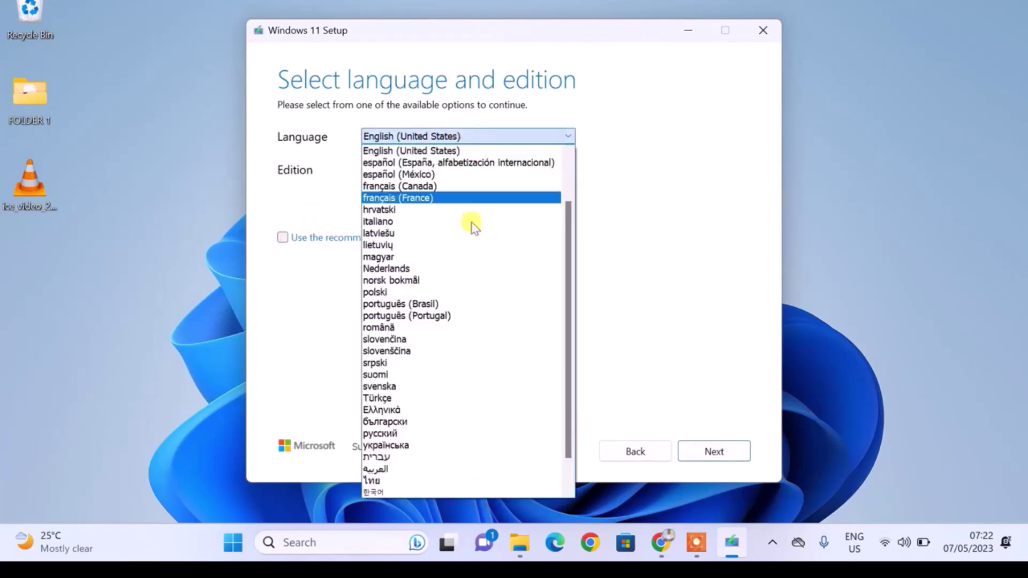
scroll(570, 289, down, 1)
click(583, 351)
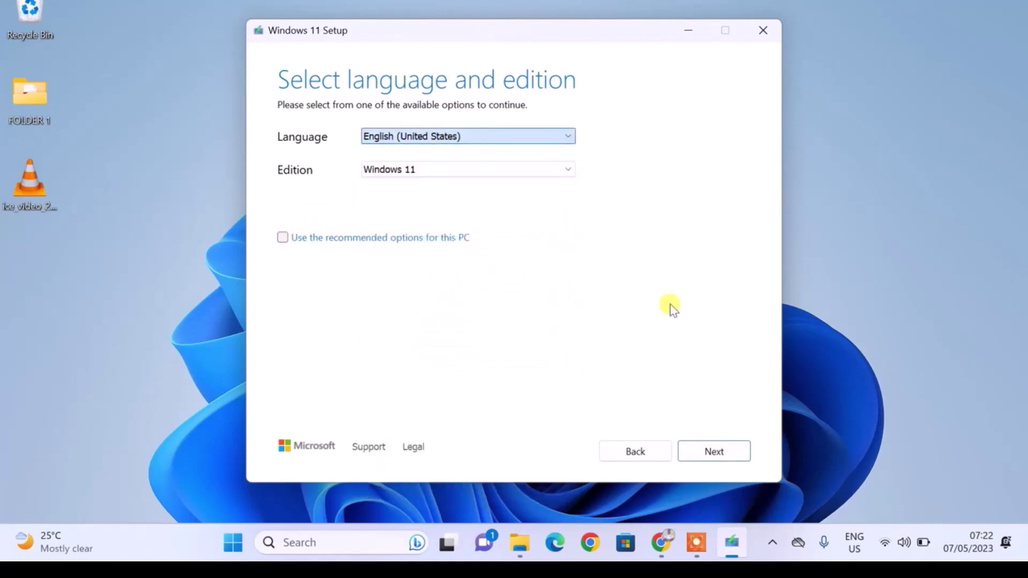
click(283, 237)
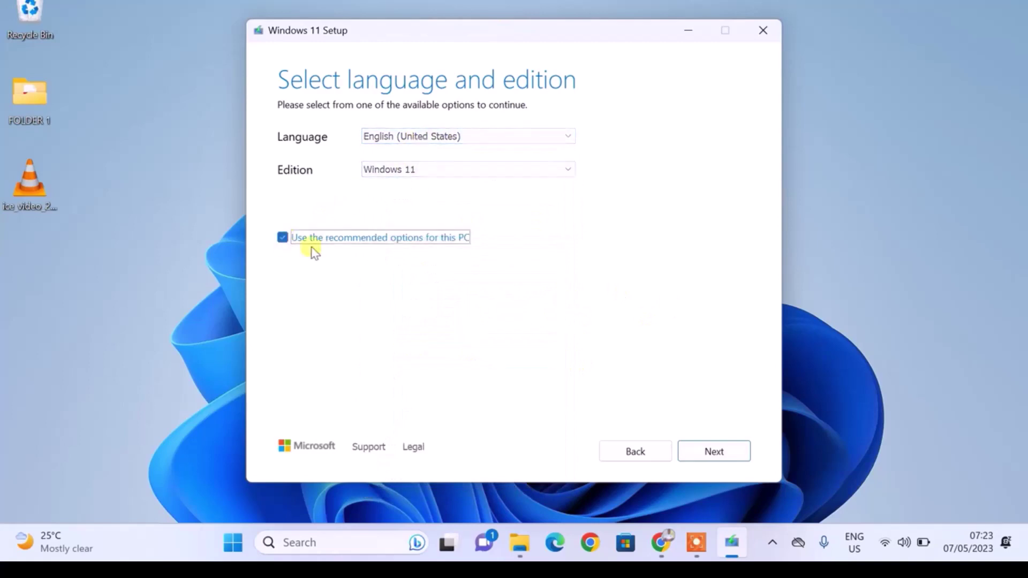
- Continue with the recommended language and edition, and use a USB flash drive as the installation media
click(723, 449)
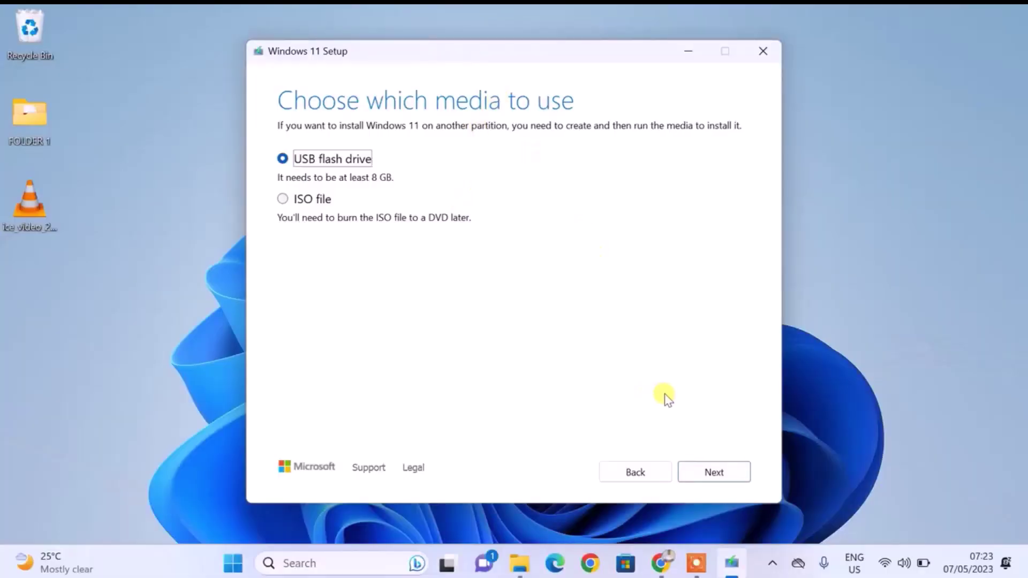
click(718, 473)
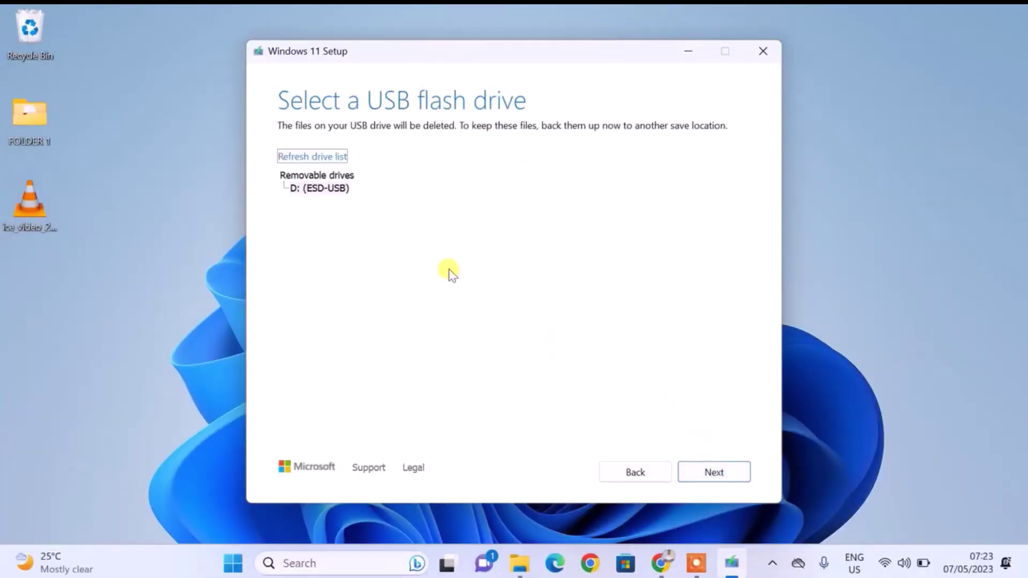
- Switch to File Explorer and check This PC for the connected USB drive, then show the desktop
click(519, 563)
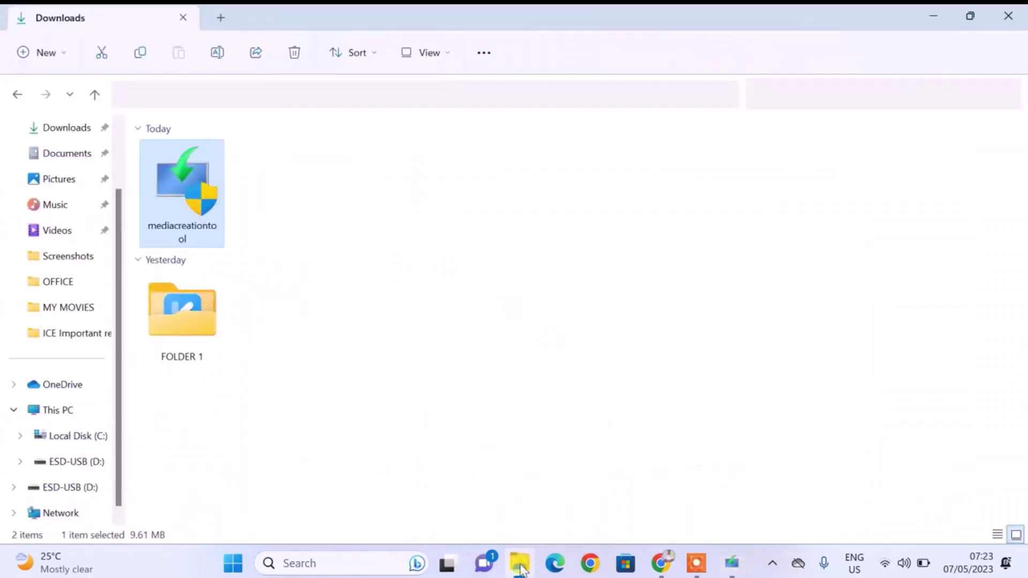
click(68, 410)
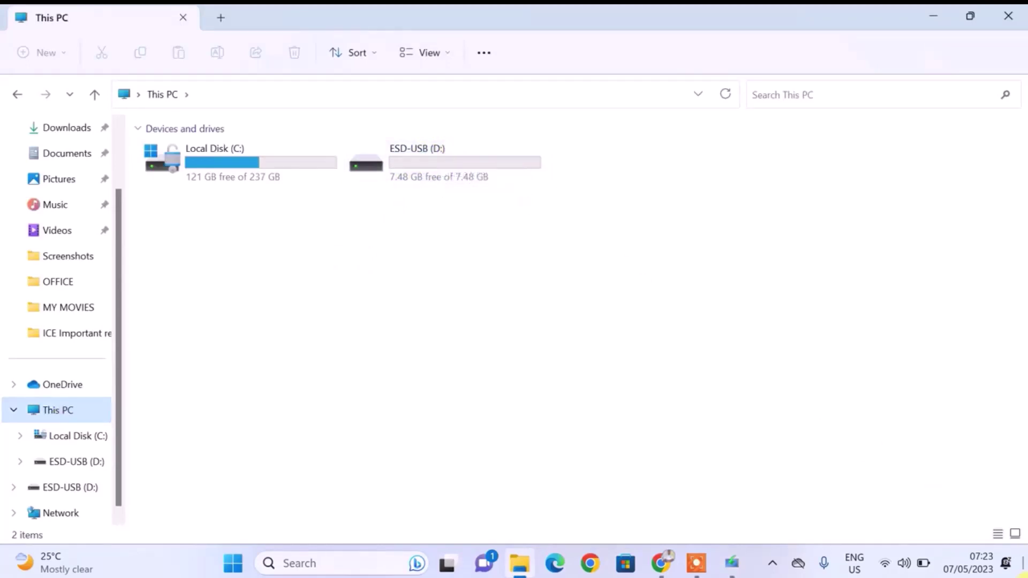
click(1023, 573)
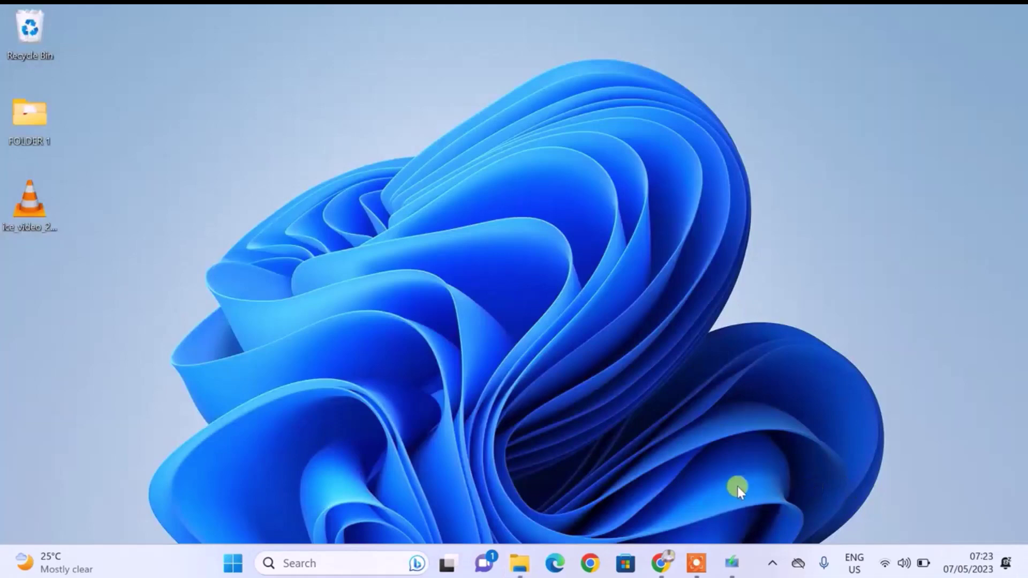
- Return to Windows 11 Setup and proceed with the removable drive D: (ESD-USB)
click(732, 562)
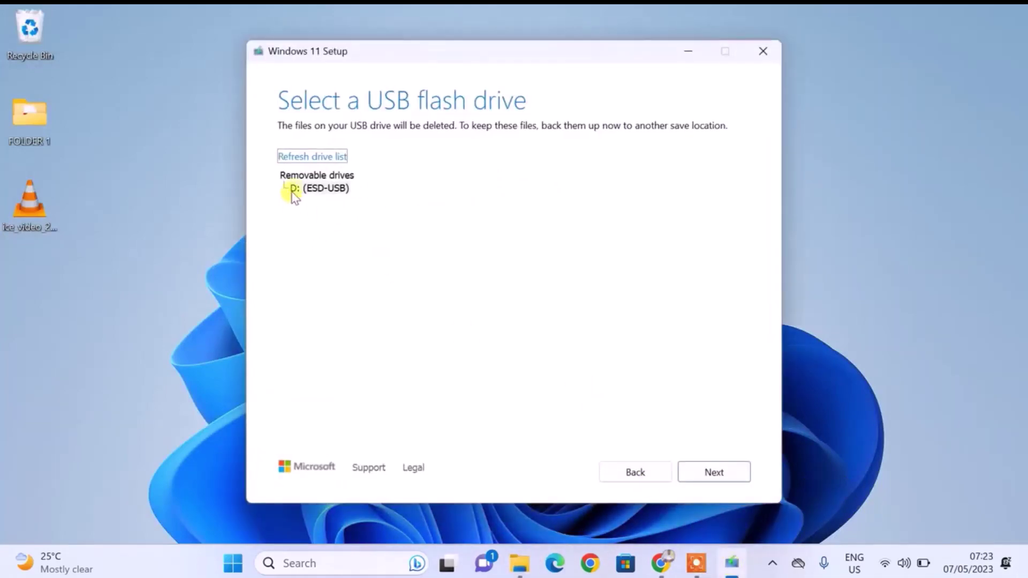
click(718, 473)
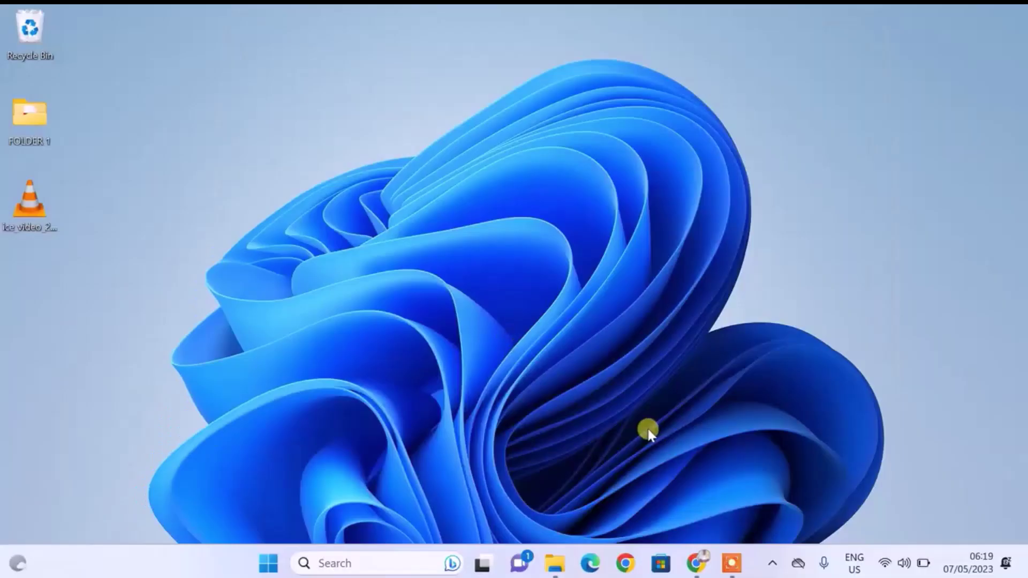
- Open the ESD-USB (D:) drive in File Explorer, examine its installation files, and close the window
mouse_move(555, 563)
click(568, 459)
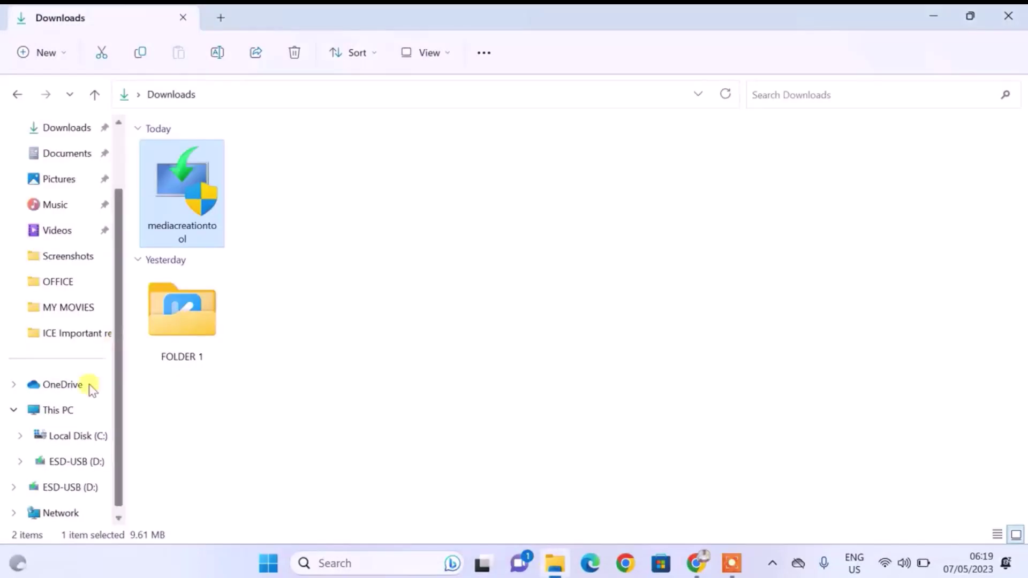
click(57, 412)
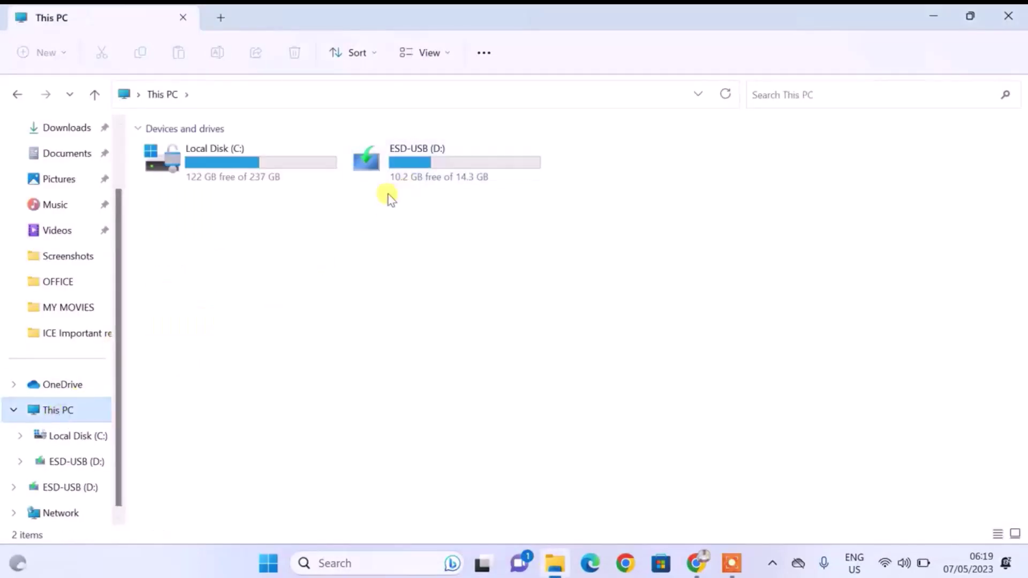
double_click(437, 169)
drag(310, 347, 349, 370)
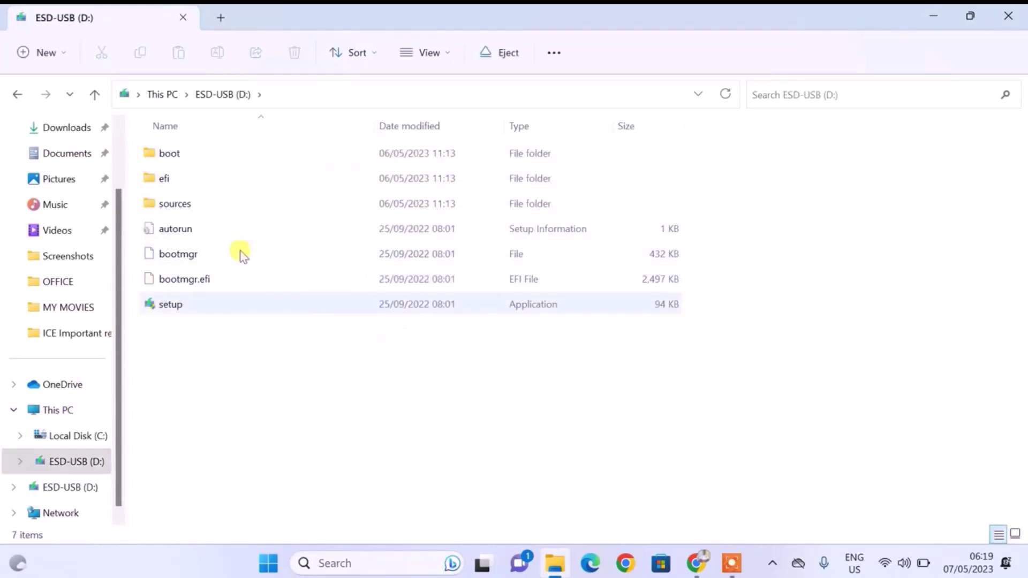
click(1008, 15)
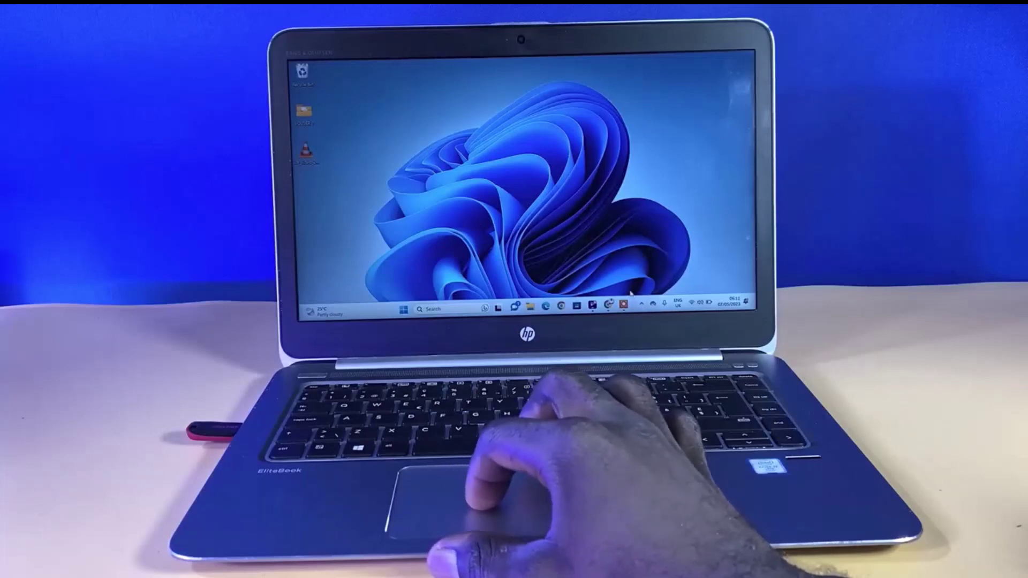
click(641, 303)
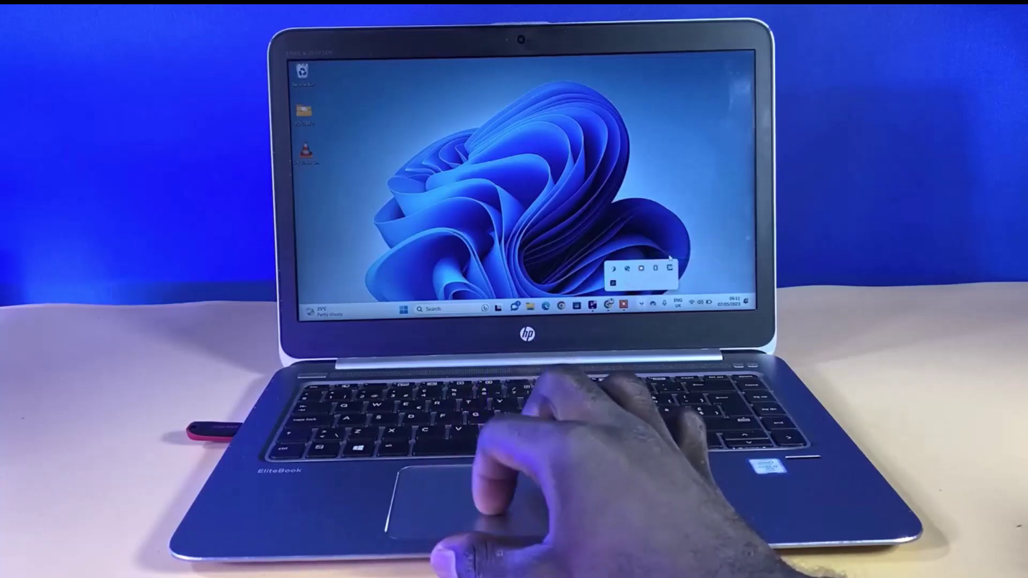
click(591, 236)
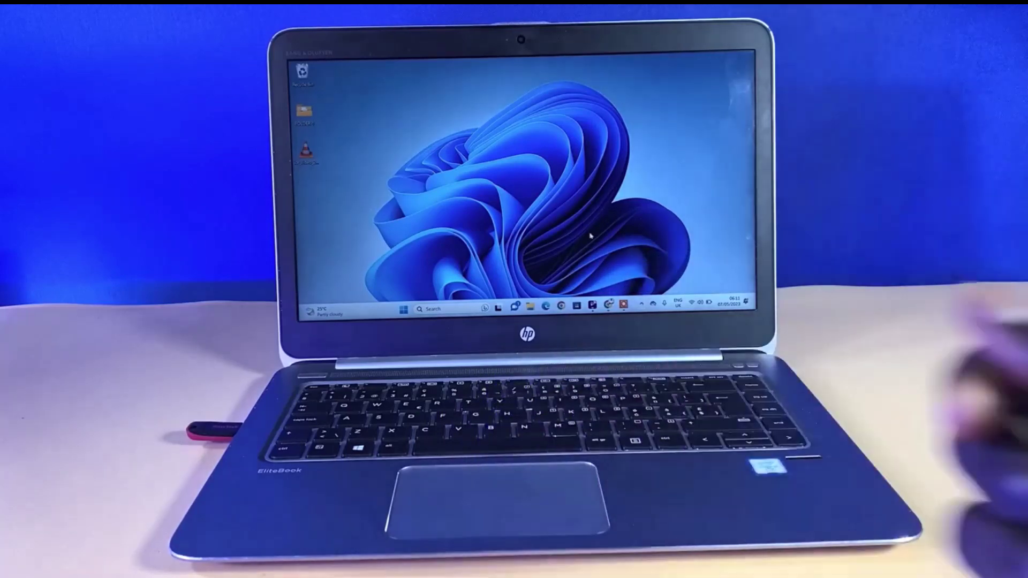